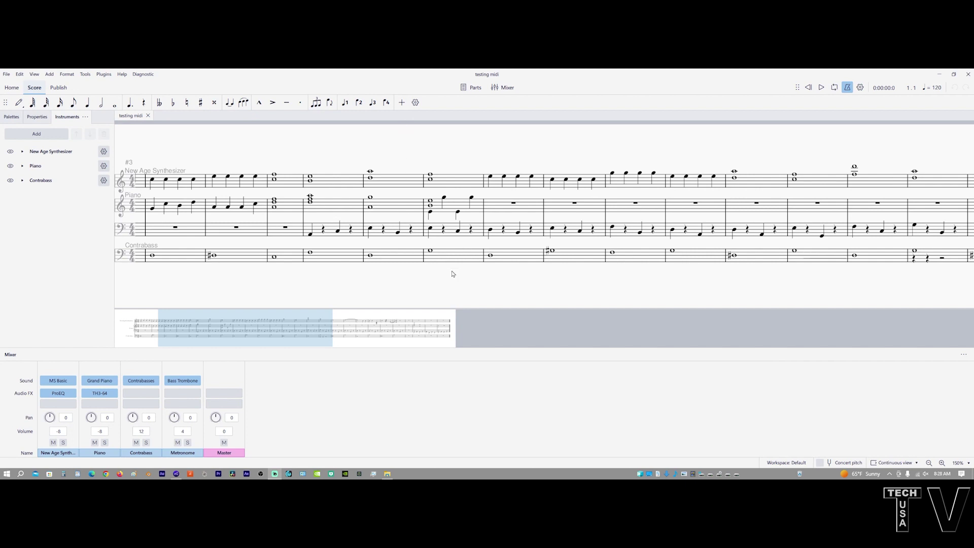
# - Turn on the Fader view option so every mixer channel shows a volume fader
pyautogui.click(963, 357)
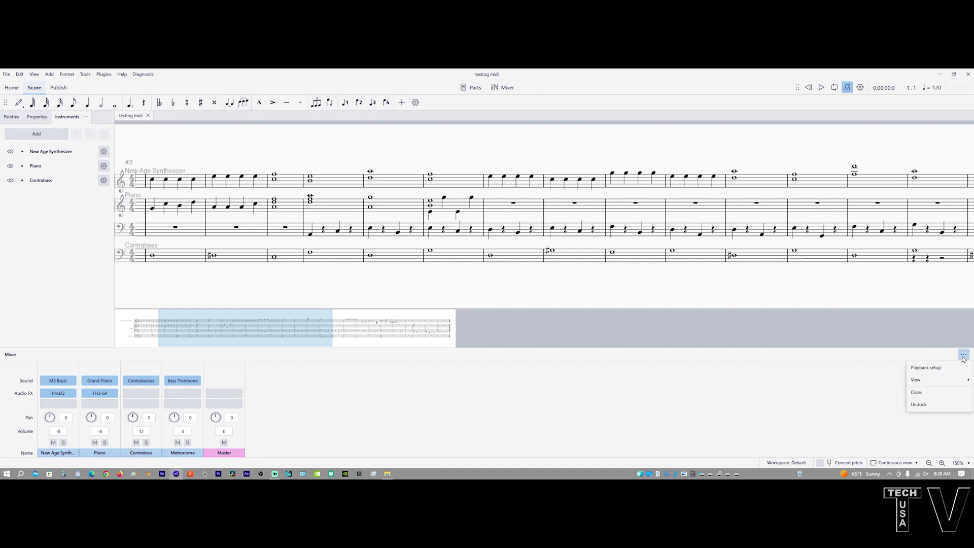
pyautogui.moveTo(946, 385)
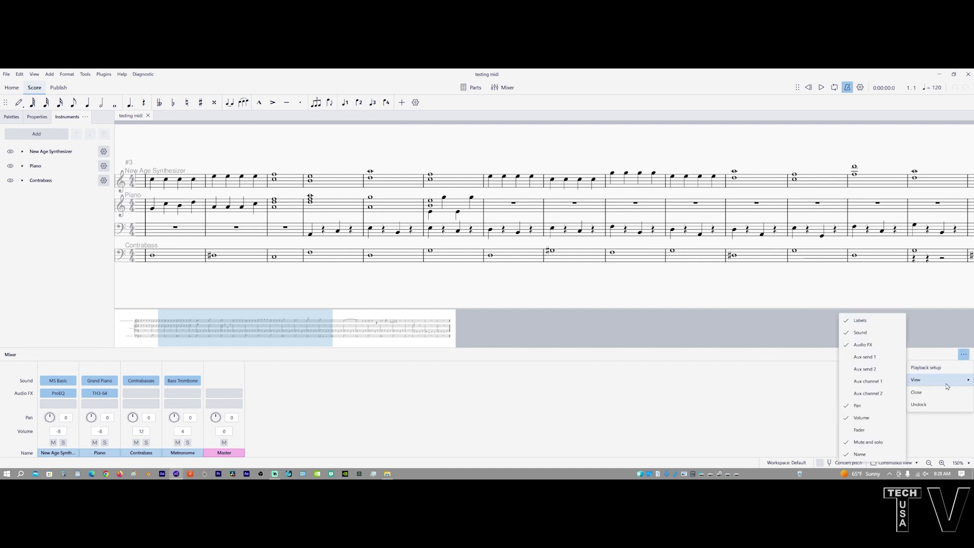
pyautogui.click(851, 430)
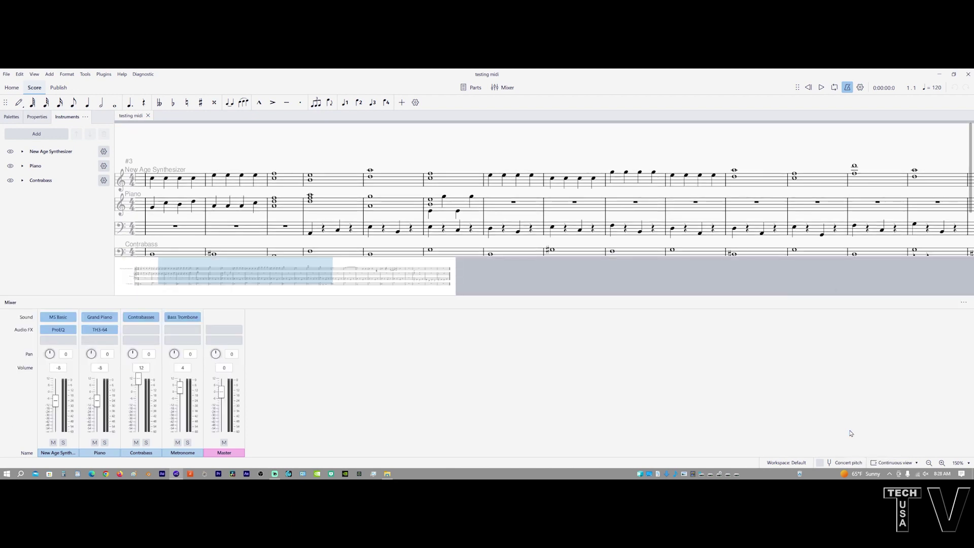
# - Change the Contrabass channel volume from 12 to -4
pyautogui.doubleClick(143, 368)
pyautogui.write('-4')
pyautogui.press('Return')
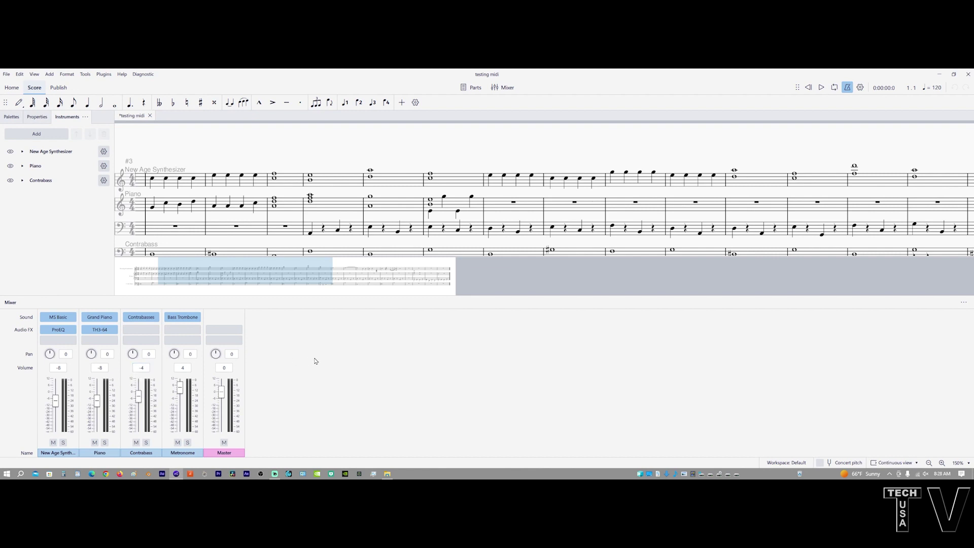
# - Browse the Piano's Muse Sounds alternatives, keep Grand Piano, and reveal the hidden taskbar icons
pyautogui.click(113, 318)
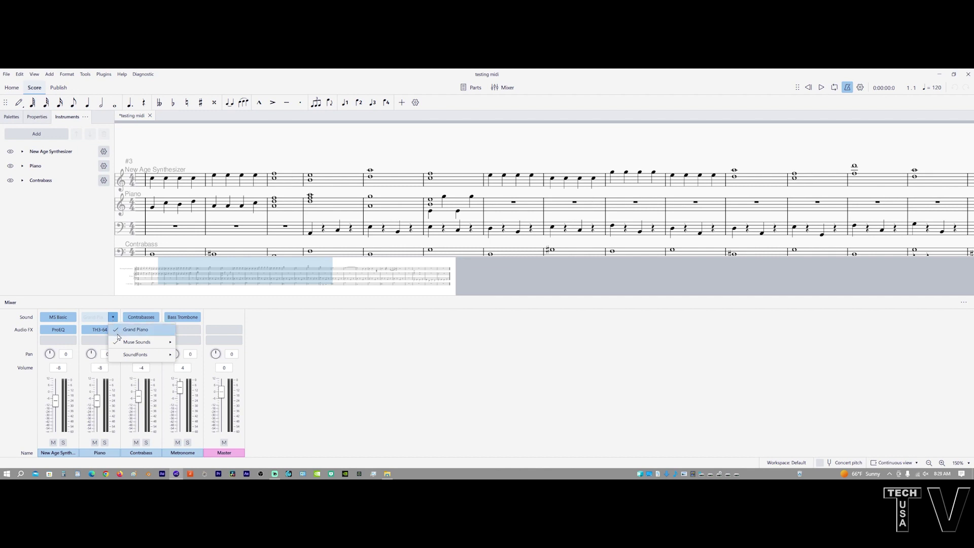
pyautogui.moveTo(118, 345)
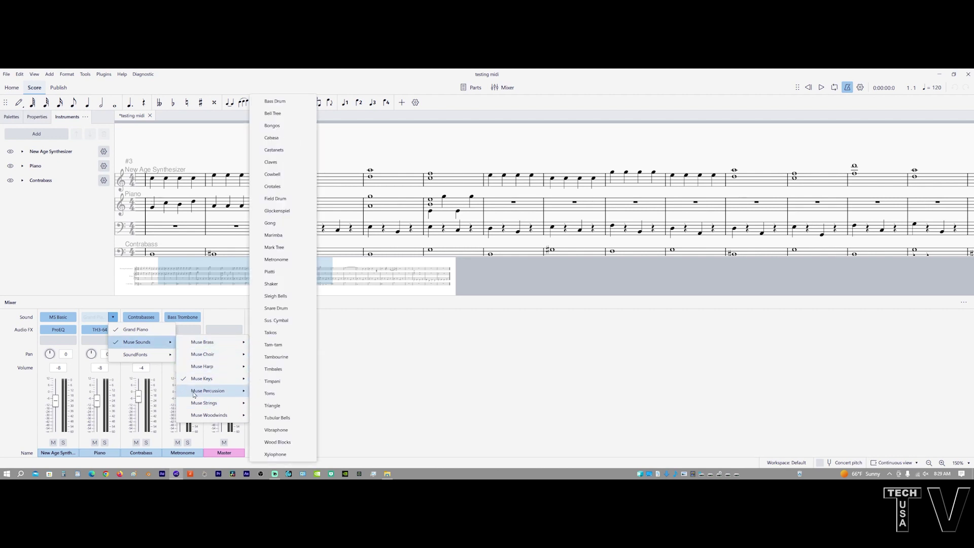
pyautogui.moveTo(193, 414)
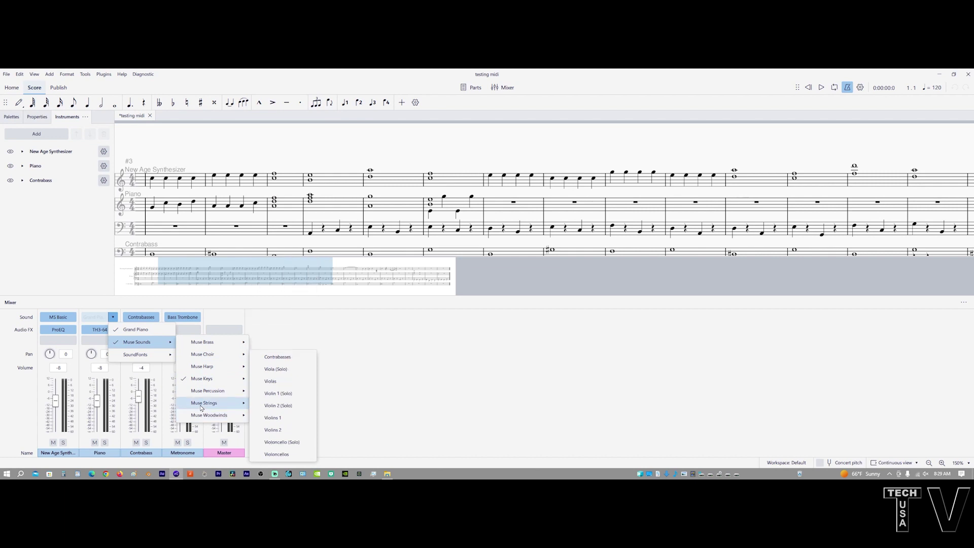
pyautogui.click(402, 374)
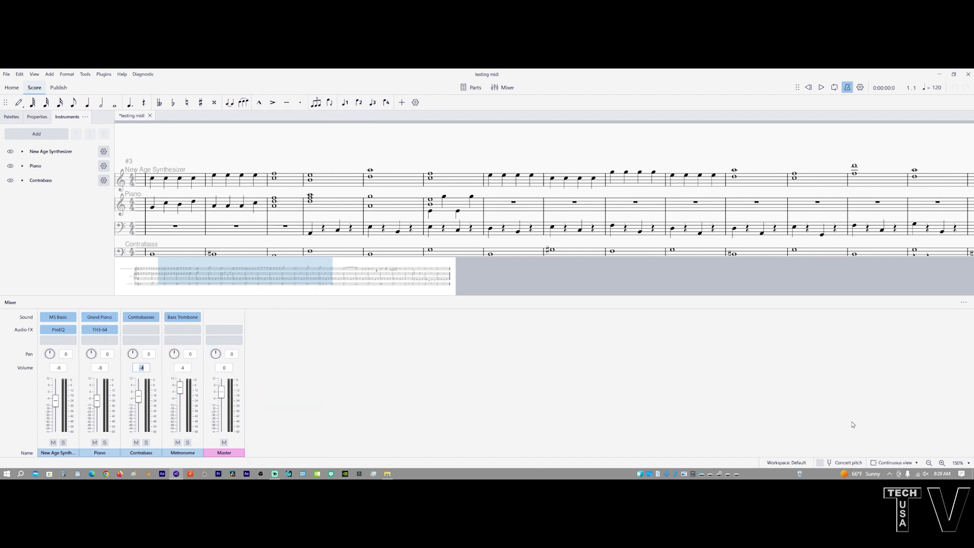
pyautogui.click(889, 474)
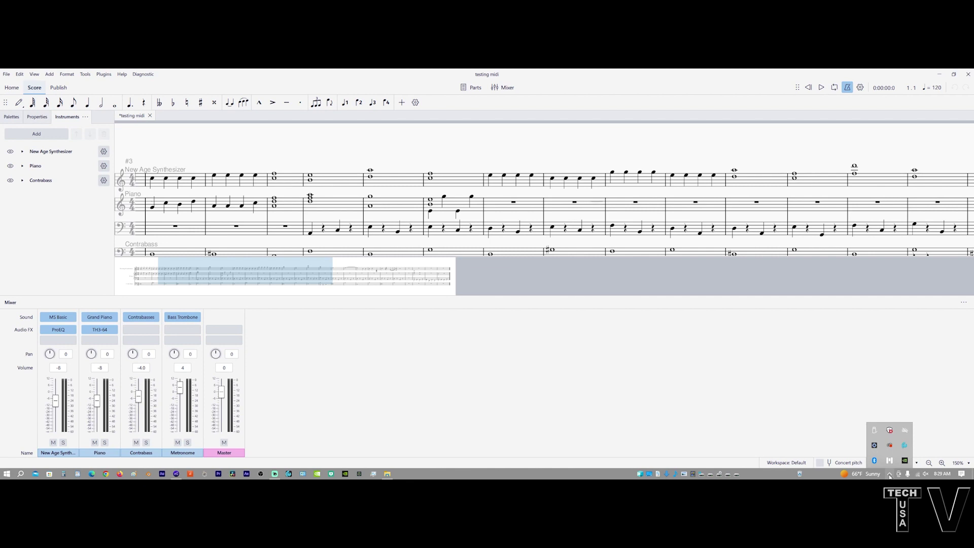
# - Open Muse Hub from the tray, check its Sounds and Effects pages, and scroll the Muse Sounds collections
pyautogui.click(890, 459)
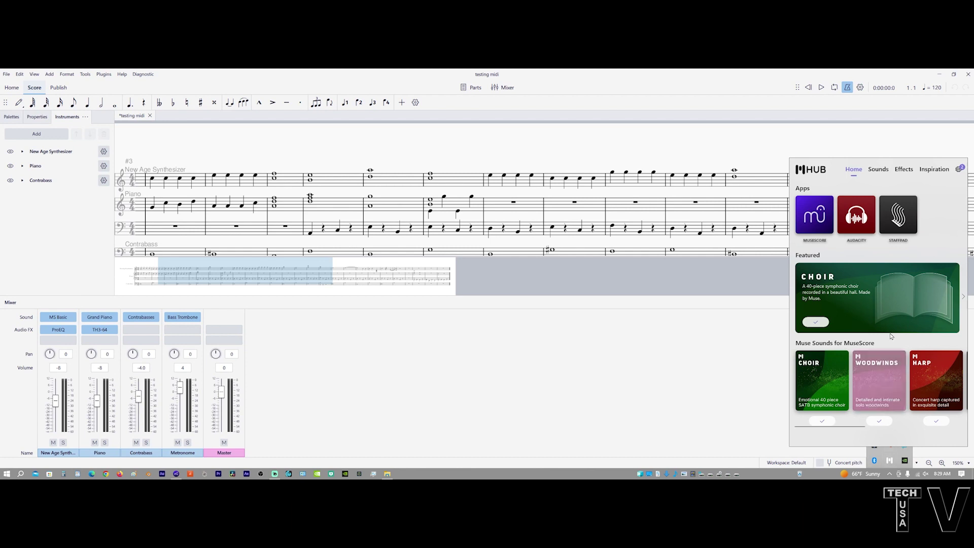
pyautogui.click(878, 170)
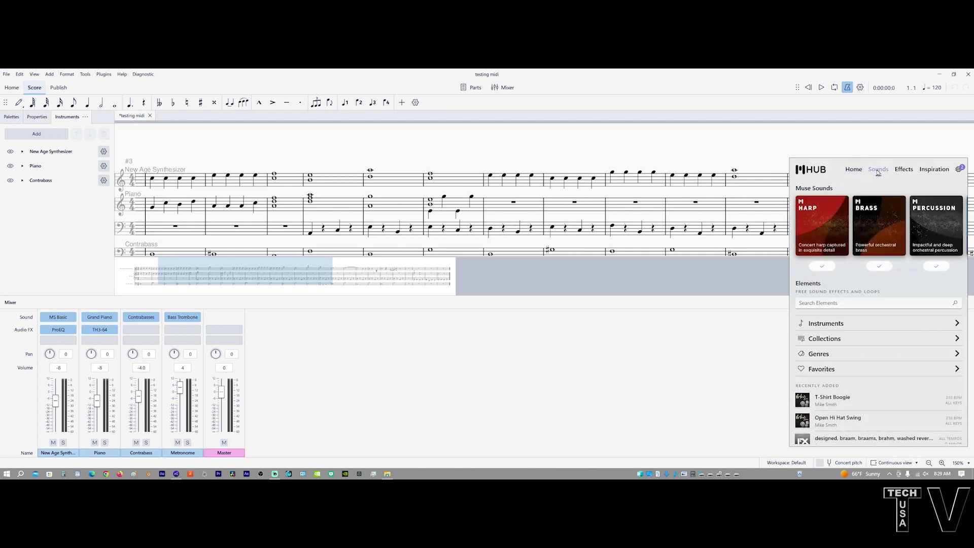
pyautogui.click(903, 169)
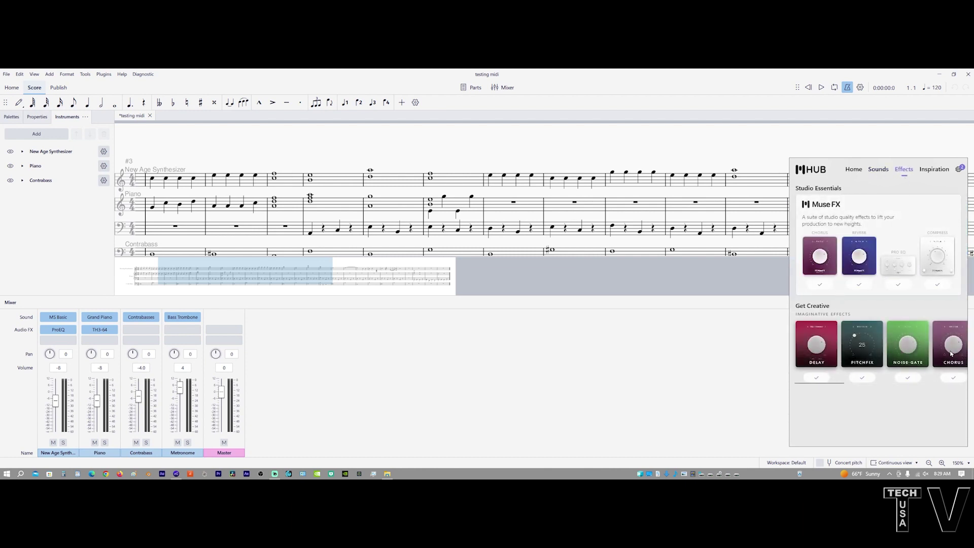
pyautogui.click(878, 169)
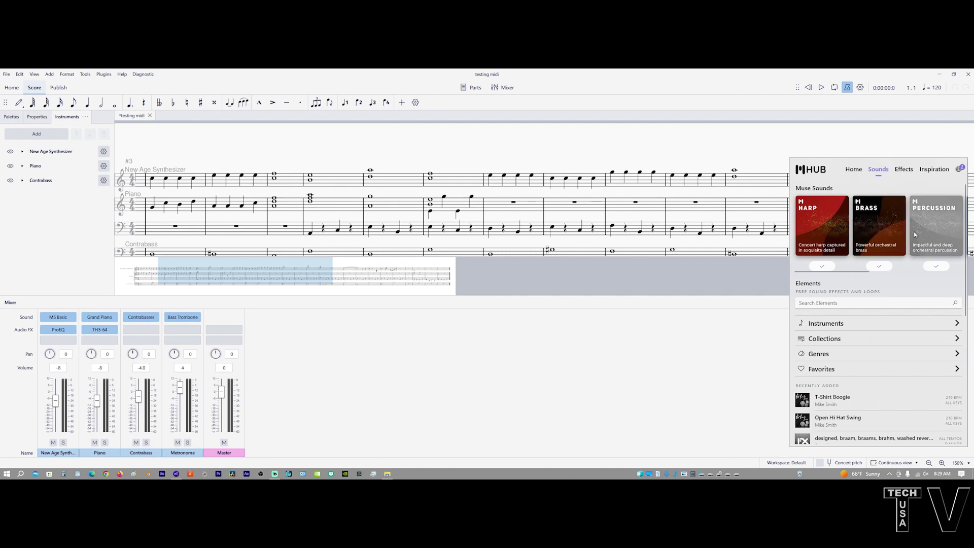
pyautogui.scroll(-3, 914, 231)
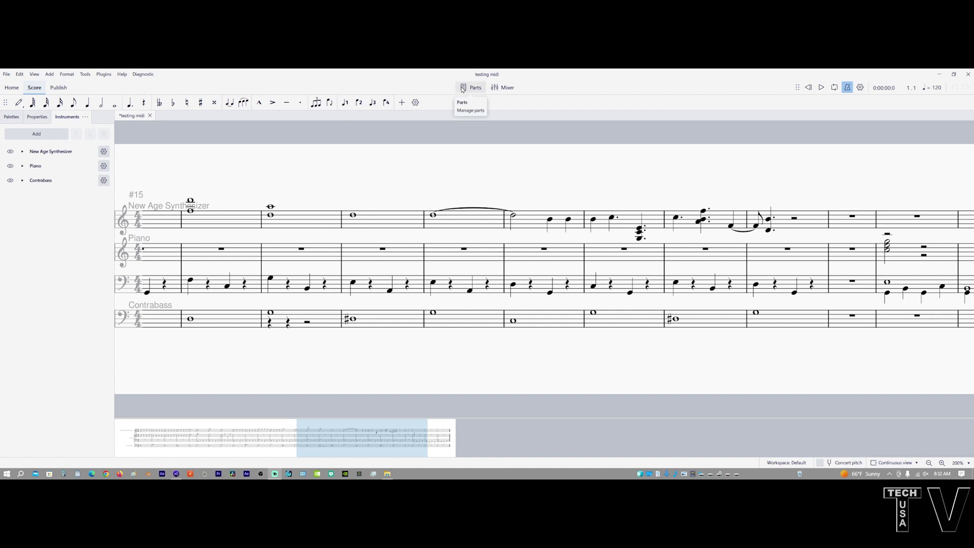
# - Open the Piano part in its own tab from the Parts list
pyautogui.click(462, 88)
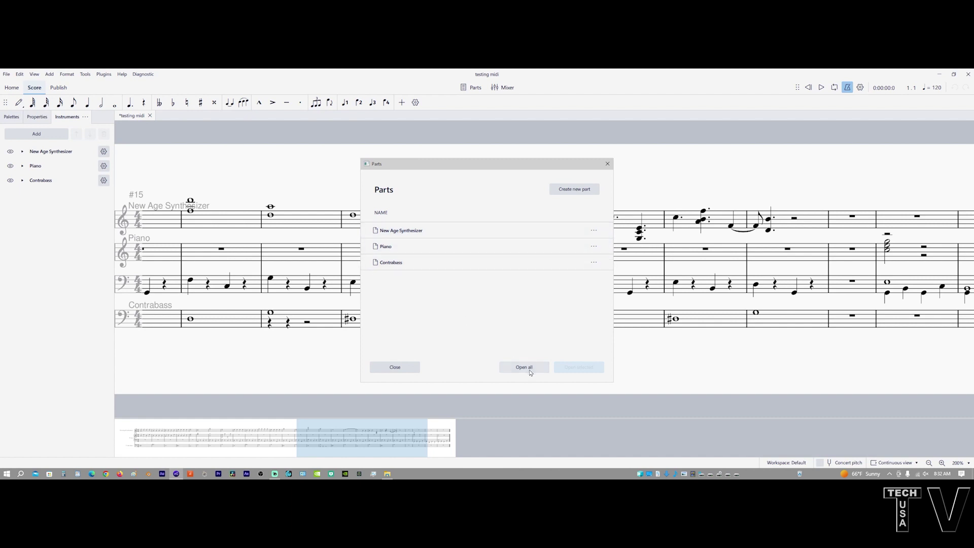
pyautogui.click(440, 246)
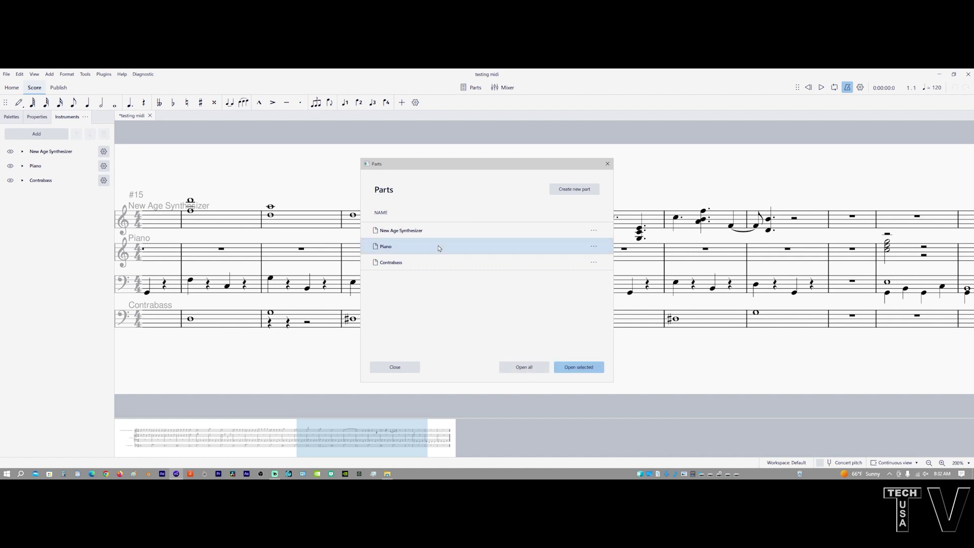
pyautogui.click(576, 367)
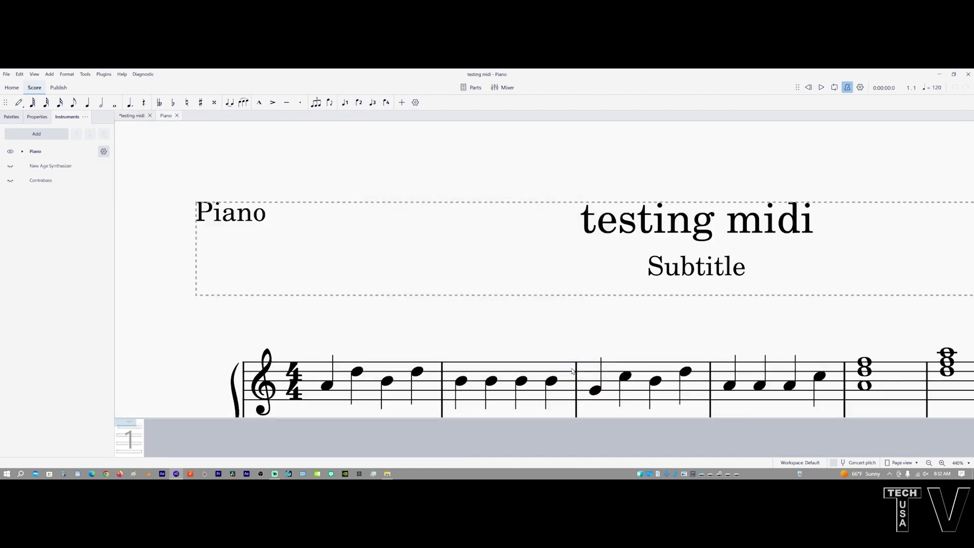
# - Zoom out to see the Piano part's whole first page and compare it with the full score
pyautogui.click(928, 463)
pyautogui.click(929, 463)
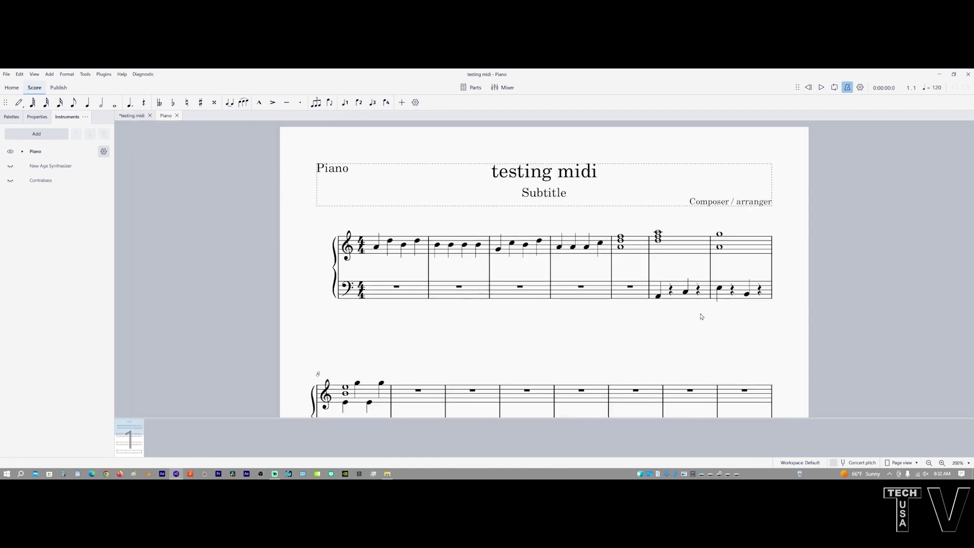
pyautogui.scroll(-5, 701, 316)
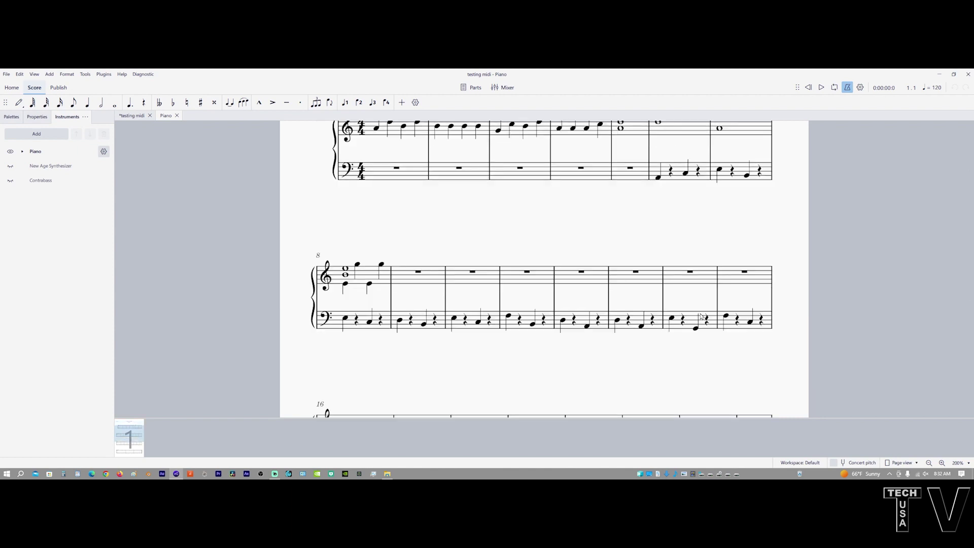
pyautogui.scroll(5, 700, 317)
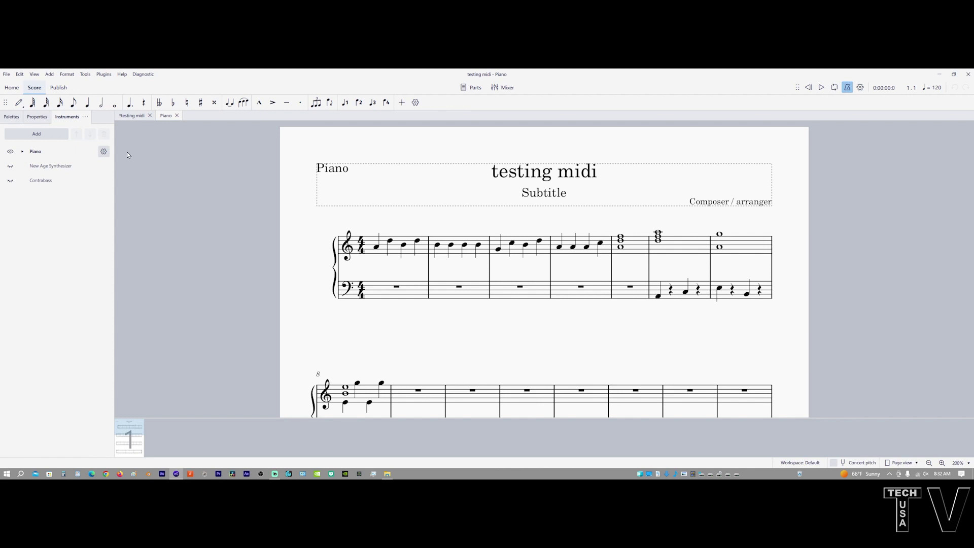
pyautogui.click(133, 117)
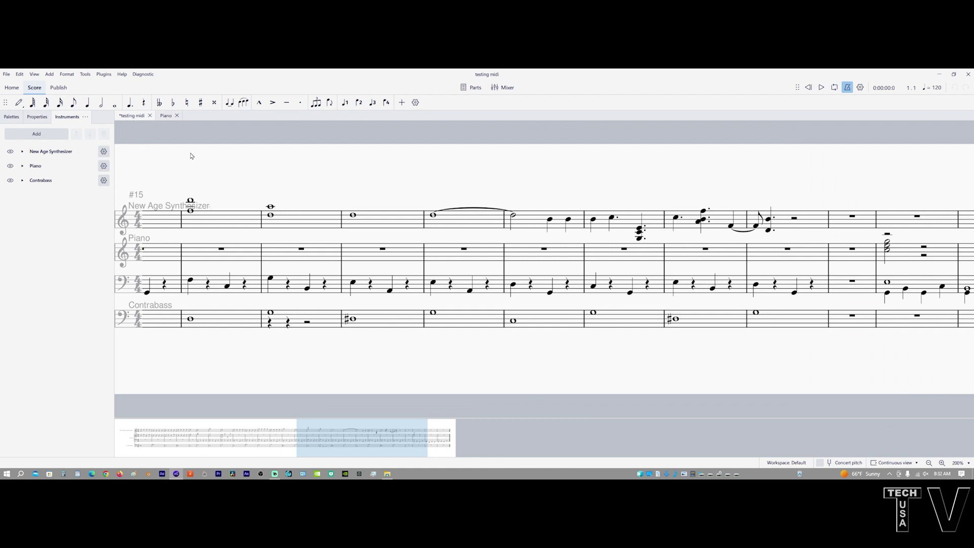
pyautogui.click(166, 116)
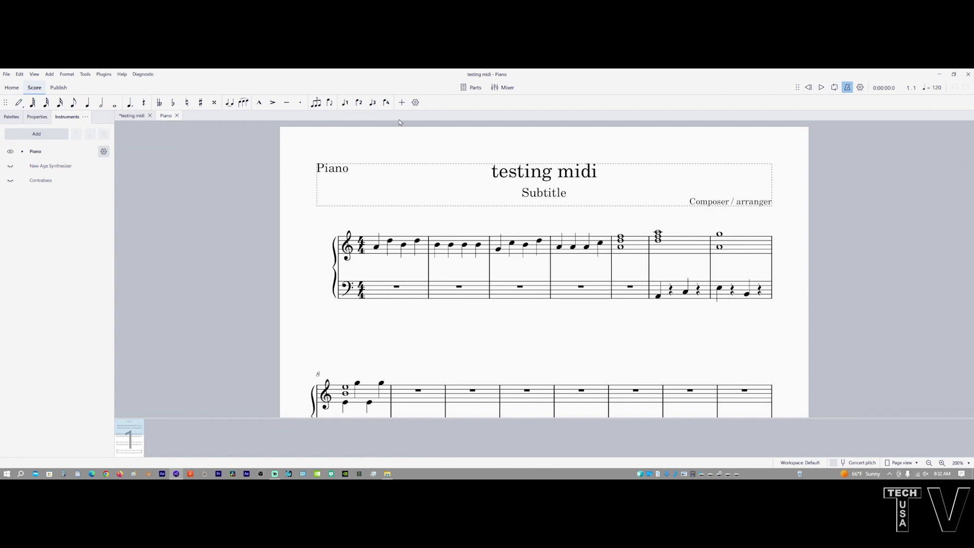
pyautogui.click(463, 89)
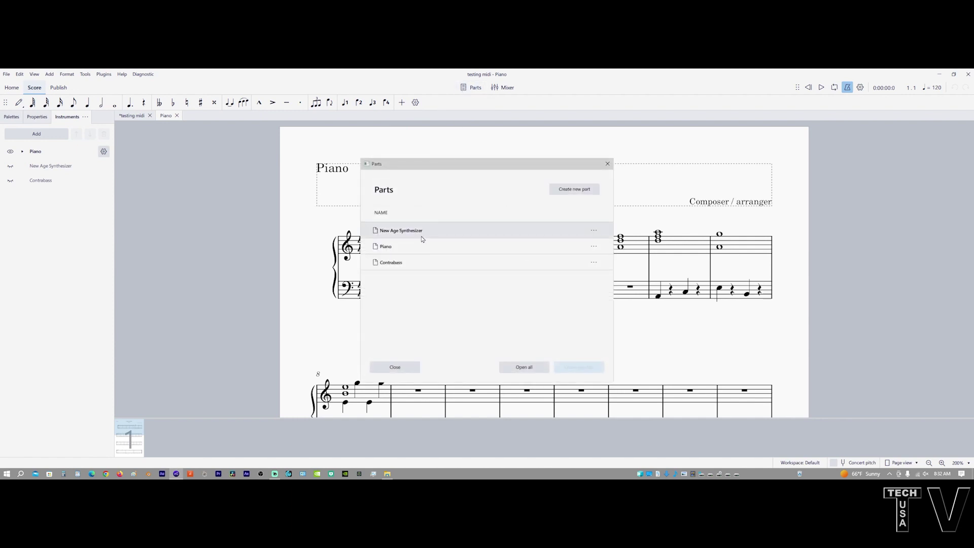
# - Open the Contrabass part in its own tab and zoom out to its whole page
pyautogui.click(417, 268)
pyautogui.click(576, 369)
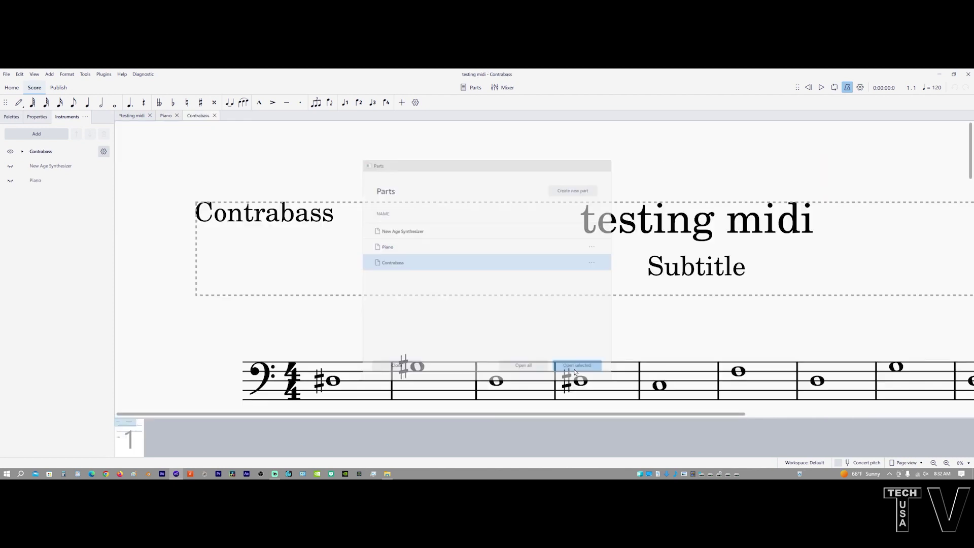
pyautogui.click(933, 464)
pyautogui.click(928, 463)
pyautogui.click(929, 463)
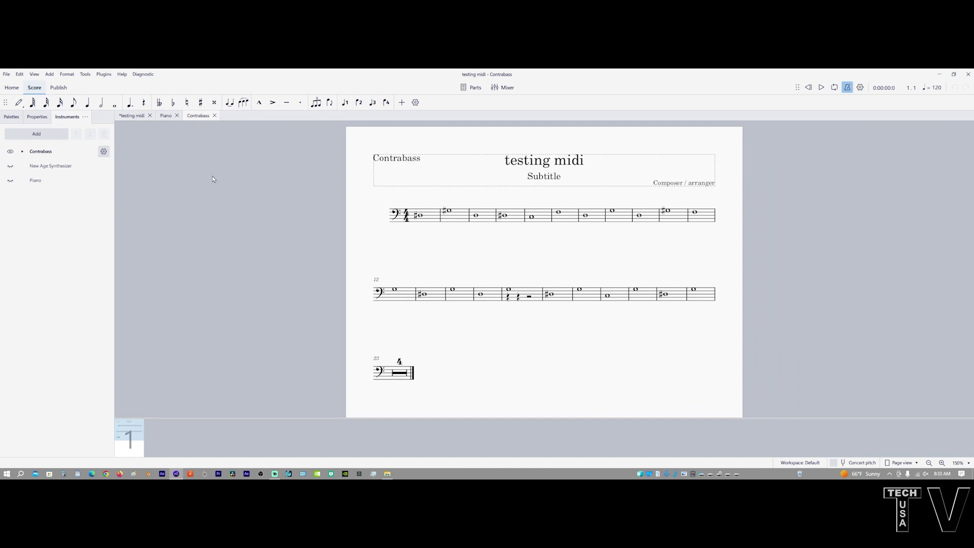
# - Switch among the Piano, Contrabass and full-score tabs, ending on the Piano part
pyautogui.click(133, 116)
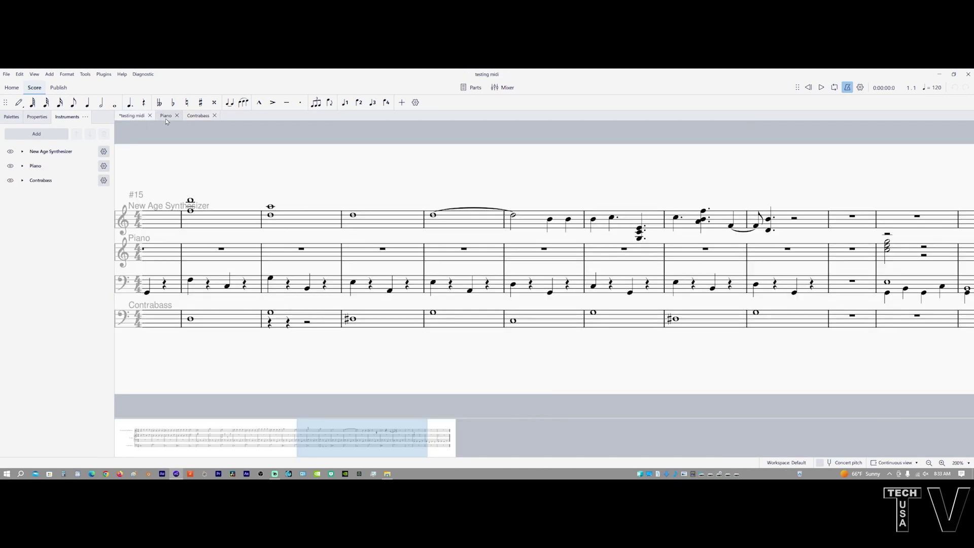
pyautogui.click(165, 117)
pyautogui.click(199, 117)
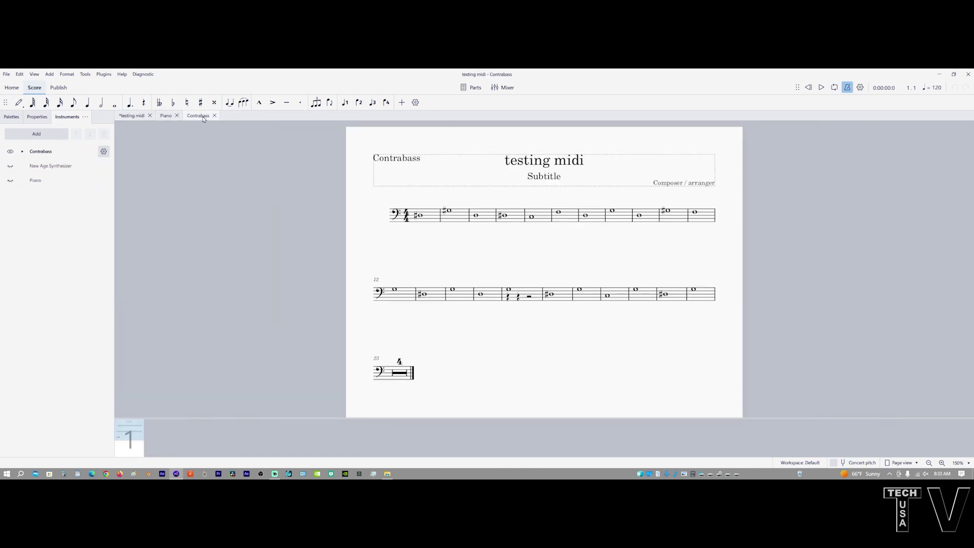
pyautogui.click(168, 117)
pyautogui.click(132, 116)
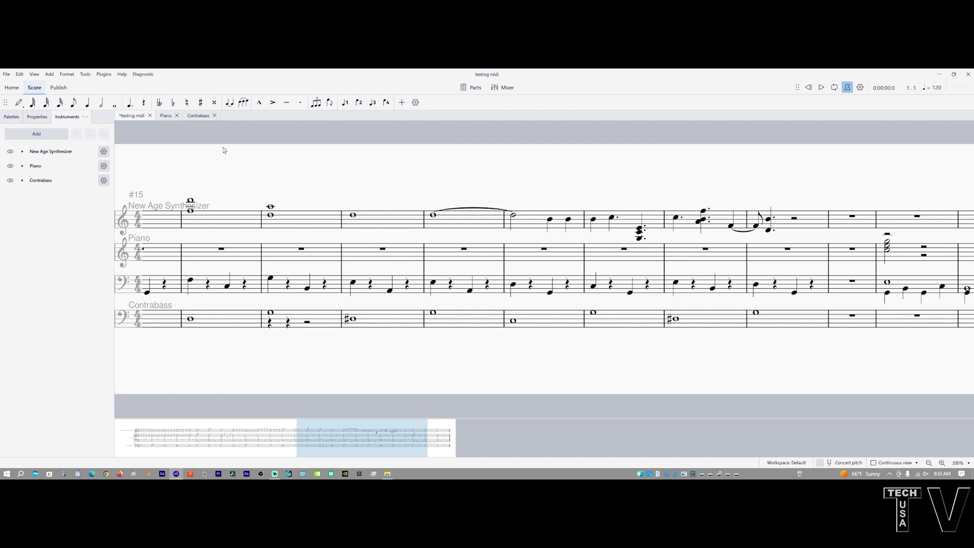
pyautogui.click(169, 115)
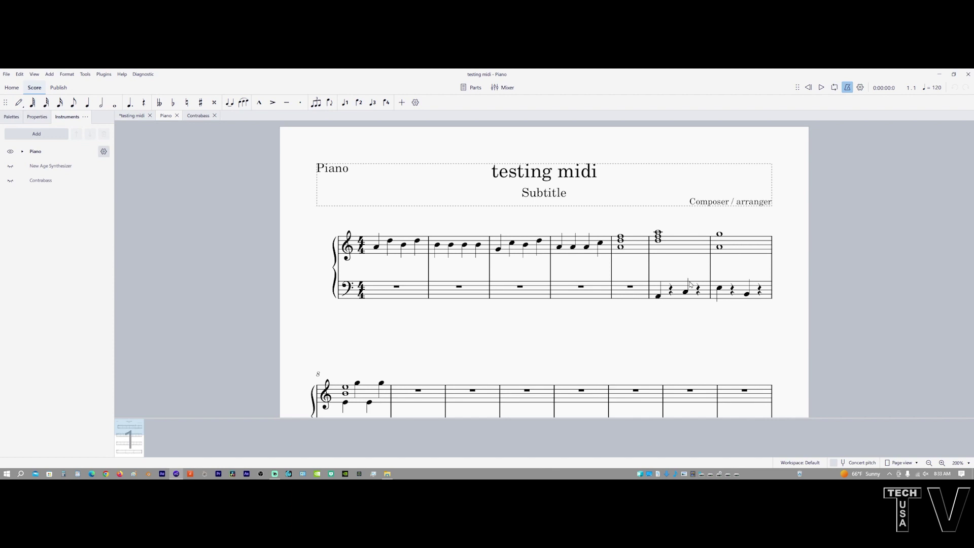
pyautogui.scroll(-3, 690, 284)
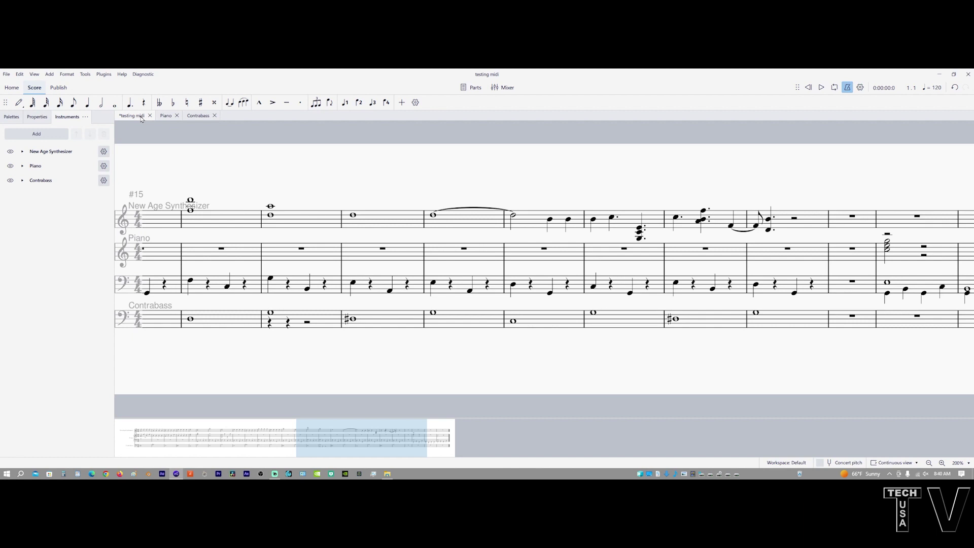
pyautogui.click(165, 116)
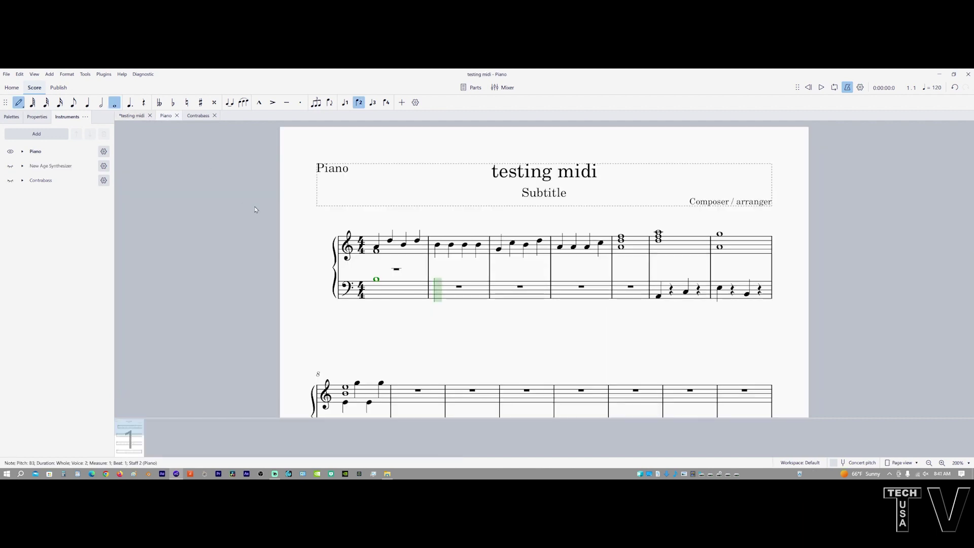
# - Make the Contrabass and New Age Synthesizer staves visible in the Piano part, then check the full score
pyautogui.click(11, 181)
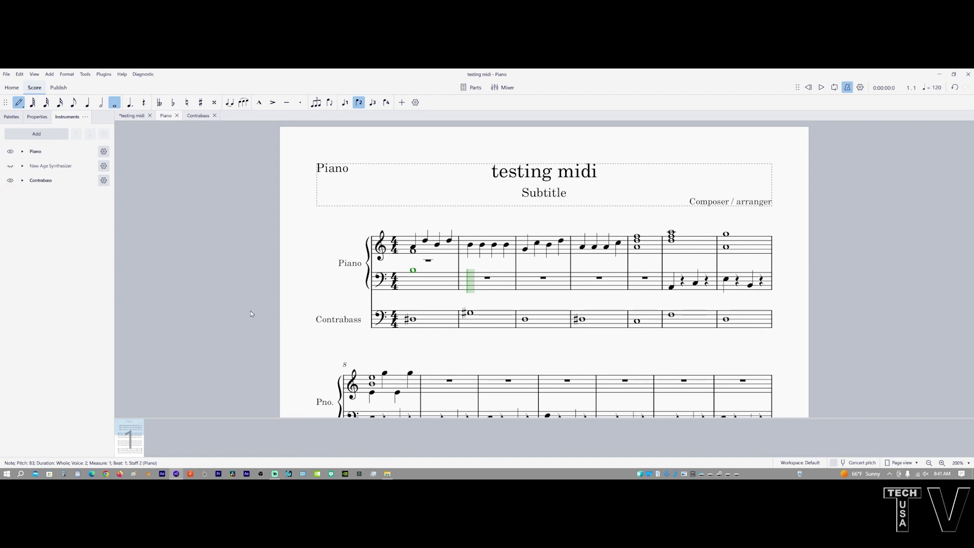
pyautogui.click(10, 166)
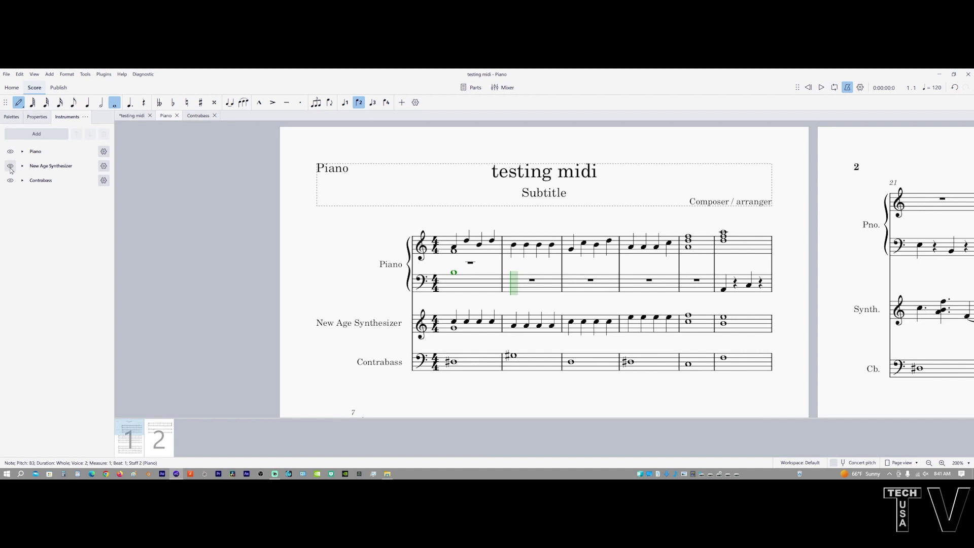
pyautogui.click(131, 115)
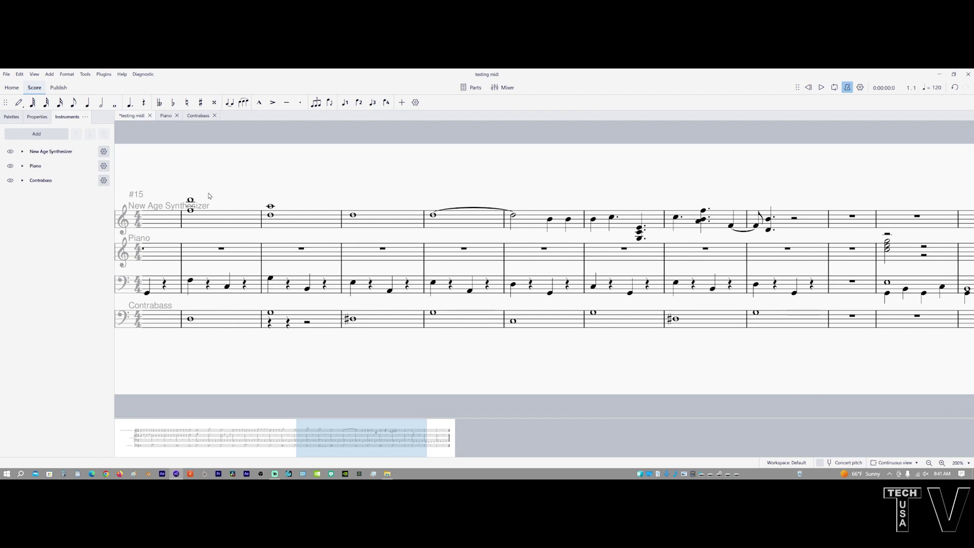
pyautogui.click(166, 117)
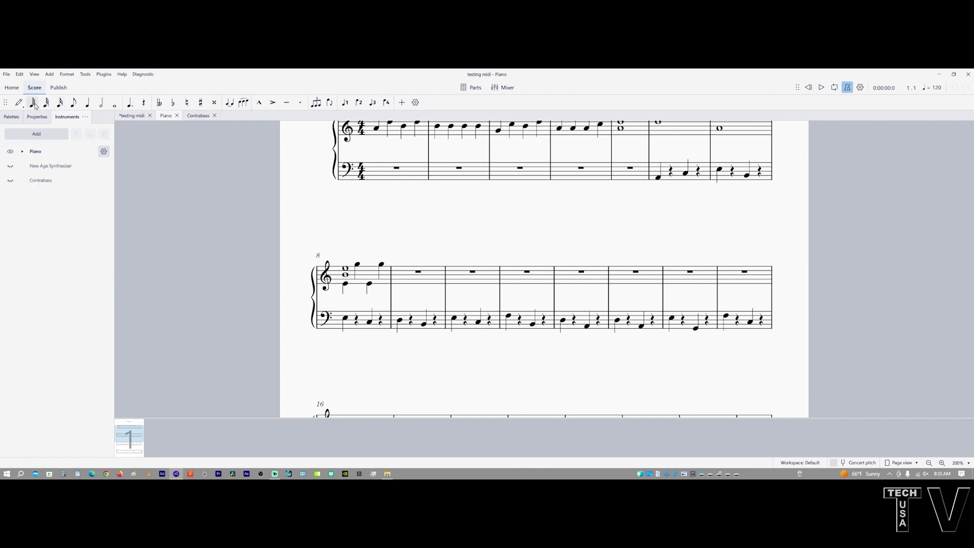
# - Add a voice-2 whole-note F4 to measure 1 of the Piano treble staff, undoing a first voice-1 try
pyautogui.click(19, 103)
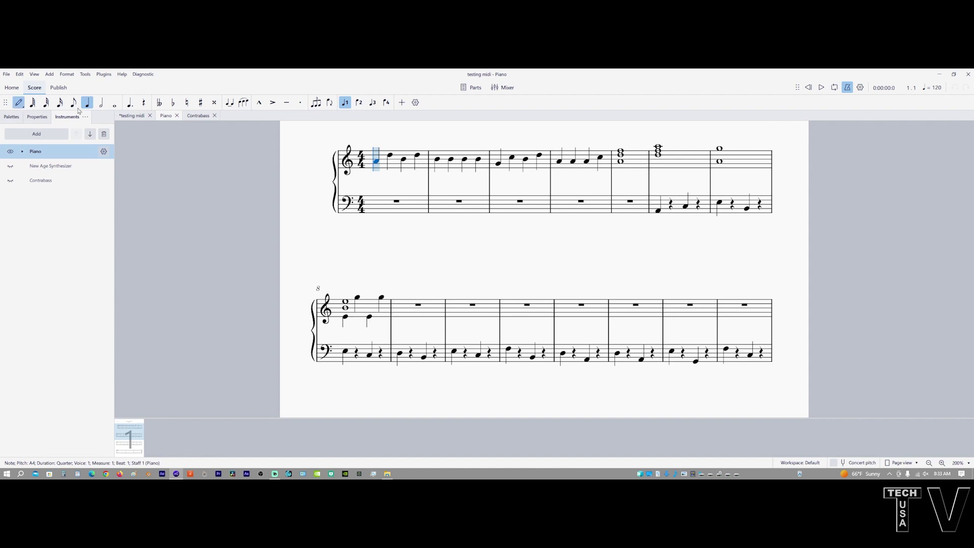
pyautogui.click(113, 105)
pyautogui.click(372, 168)
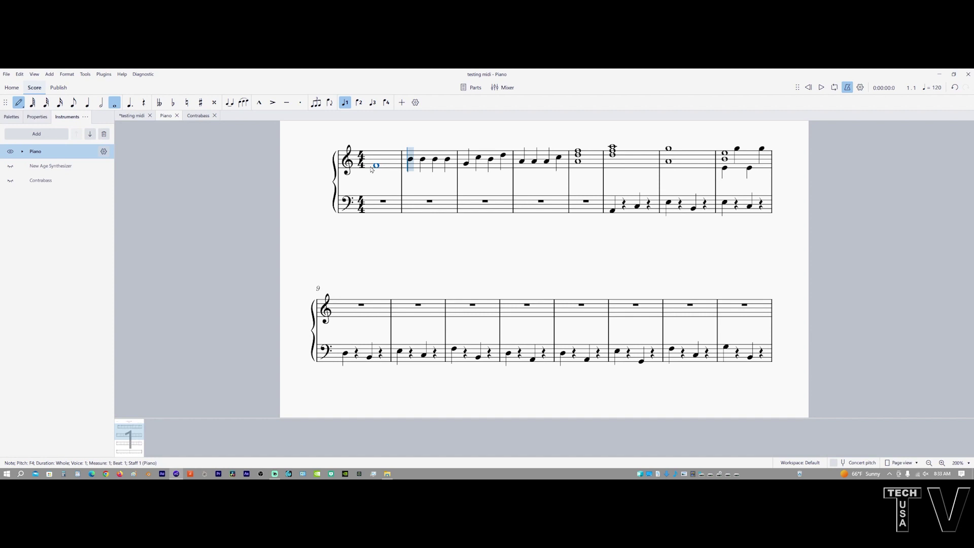
pyautogui.hotkey('ctrl', 'z')
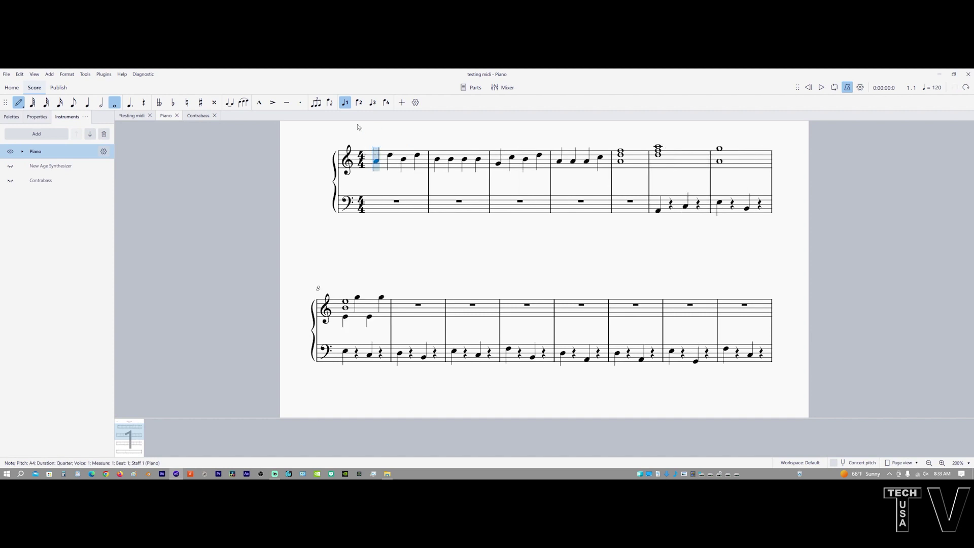
pyautogui.click(359, 103)
pyautogui.click(373, 165)
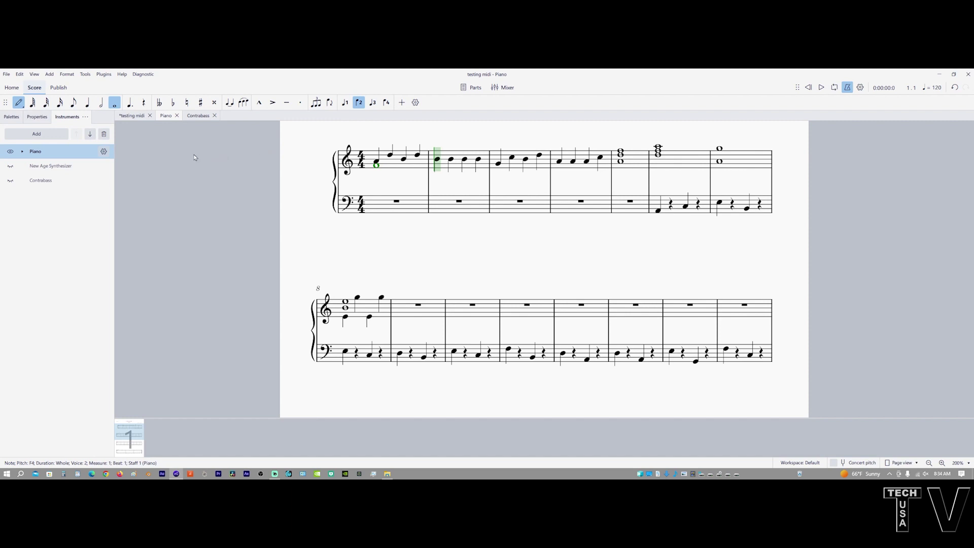
# - In the Export dialog, select the New Age Synthesizer, Piano and Contrabass parts but not Main score
pyautogui.click(6, 74)
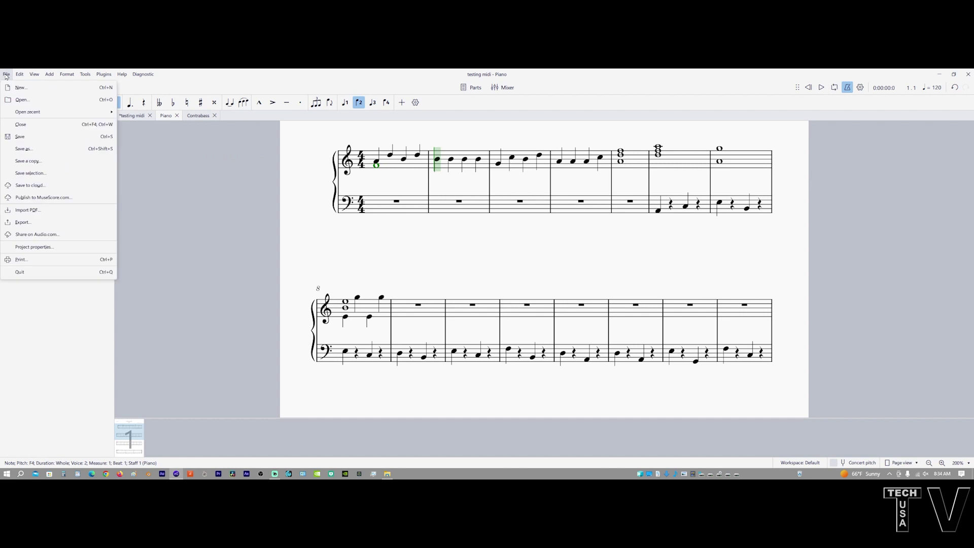
pyautogui.click(26, 222)
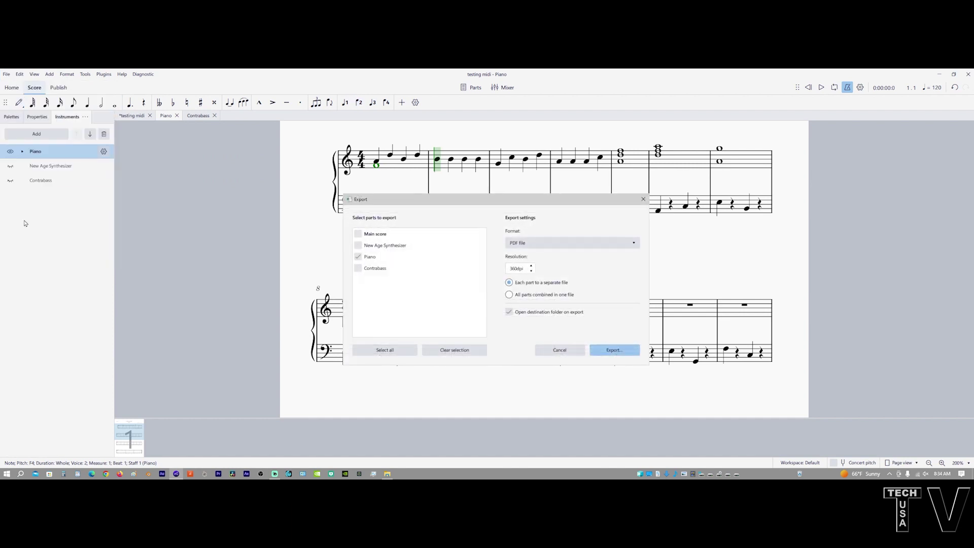
pyautogui.click(363, 236)
pyautogui.click(358, 233)
pyautogui.click(358, 246)
pyautogui.click(358, 269)
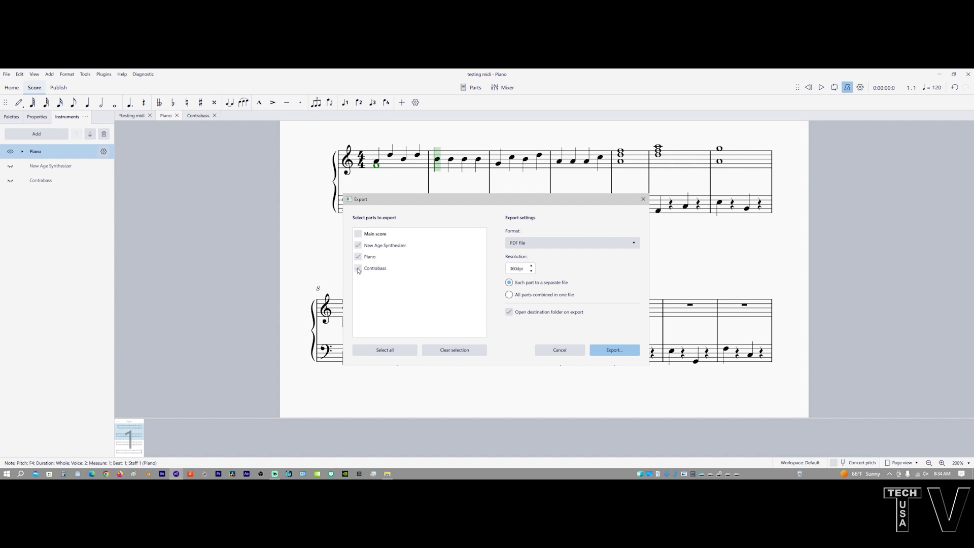
# - Set the export format to WAV audio with a 48000 Hz sample rate
pyautogui.click(583, 245)
pyautogui.click(565, 289)
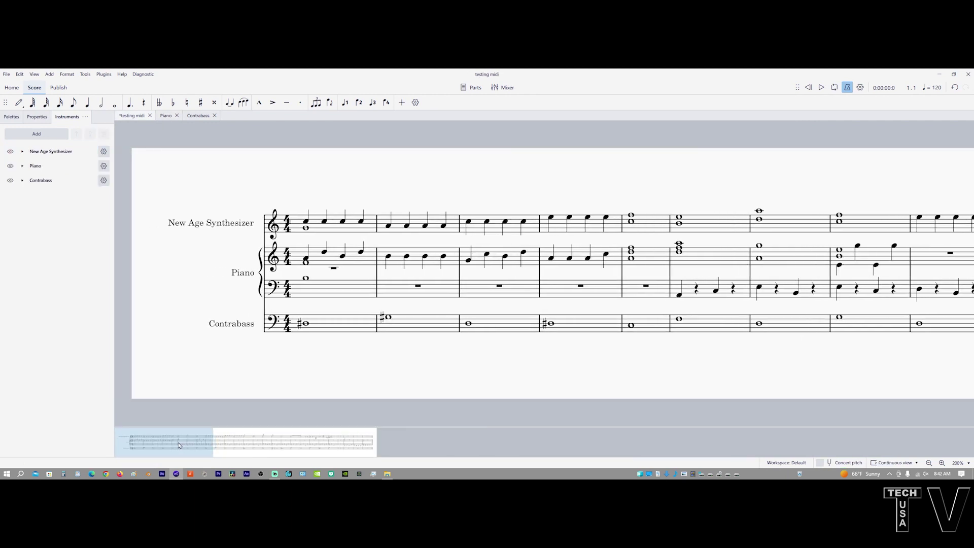
pyautogui.moveTo(179, 446); pyautogui.dragTo(302, 456)
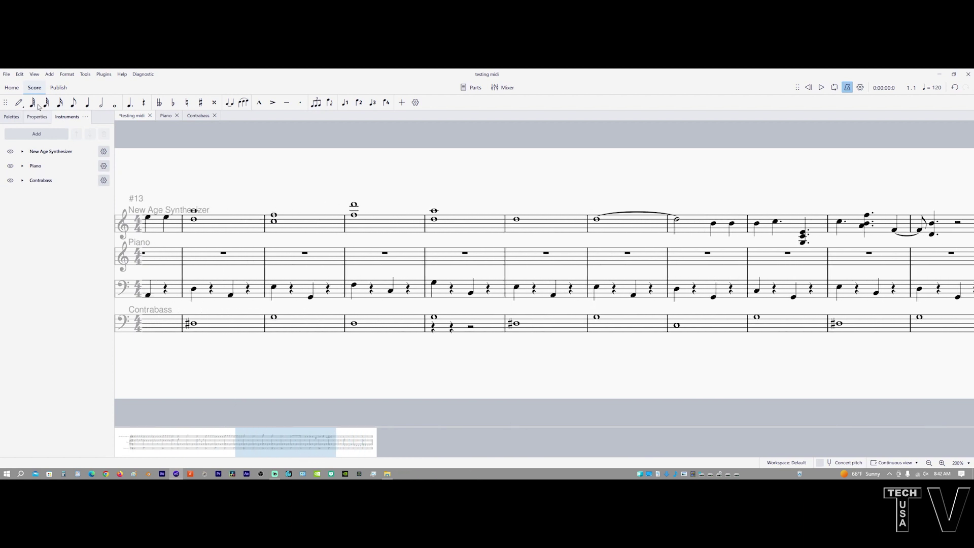
# - Uncheck Navigator in the View menu to remove the score overview
pyautogui.click(35, 76)
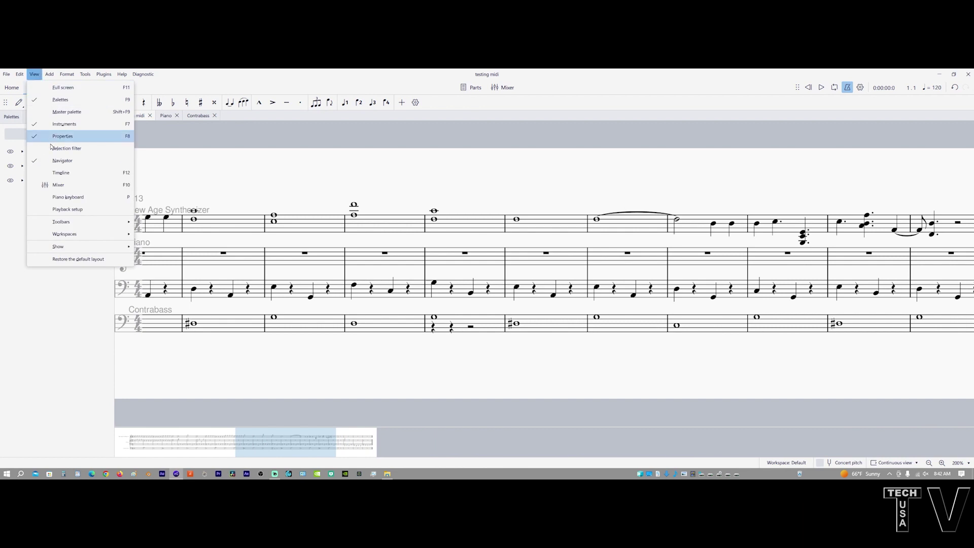
pyautogui.click(60, 160)
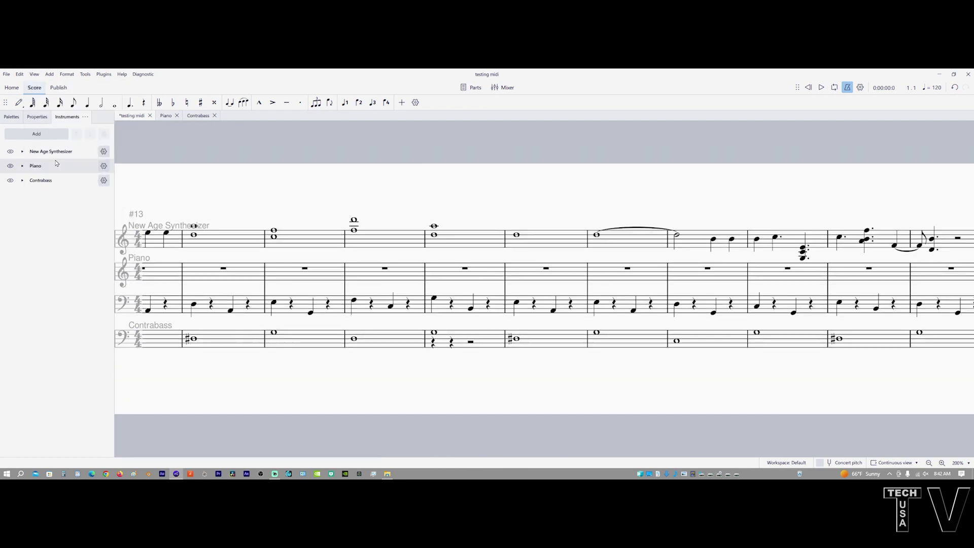